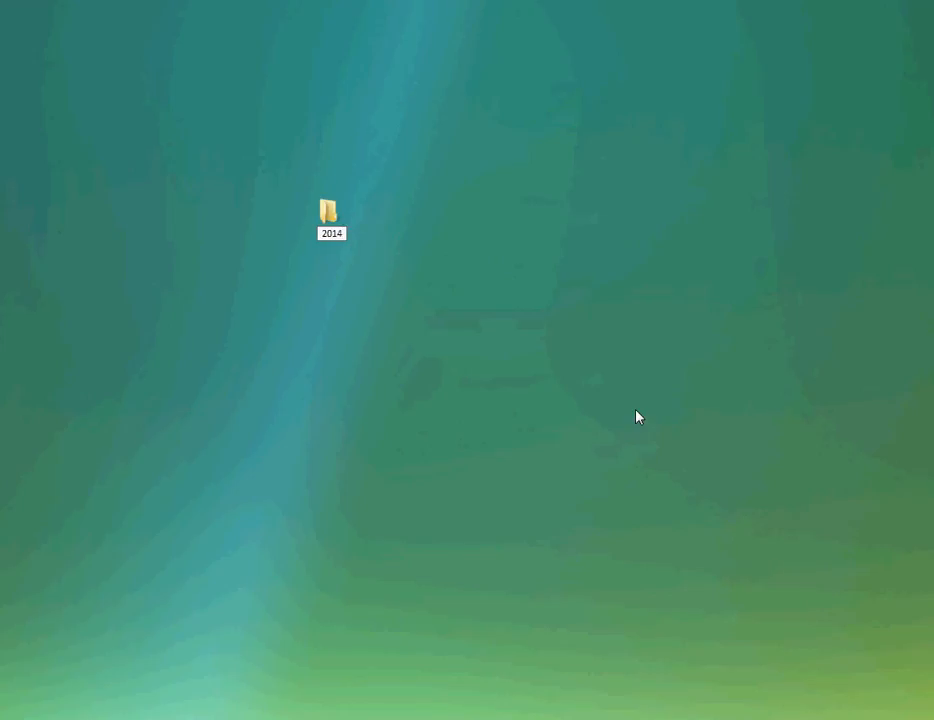
Name the new desktop folder 2014 and open it
{"action": "key", "text": "Return"}
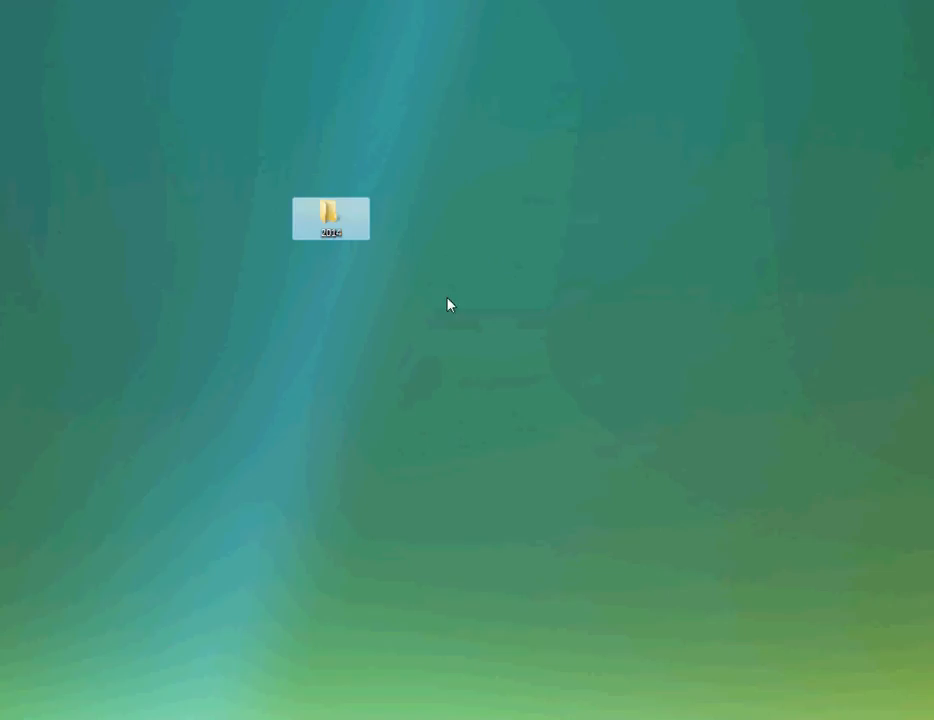
{"action": "mouse_move", "coordinate": [328, 240]}
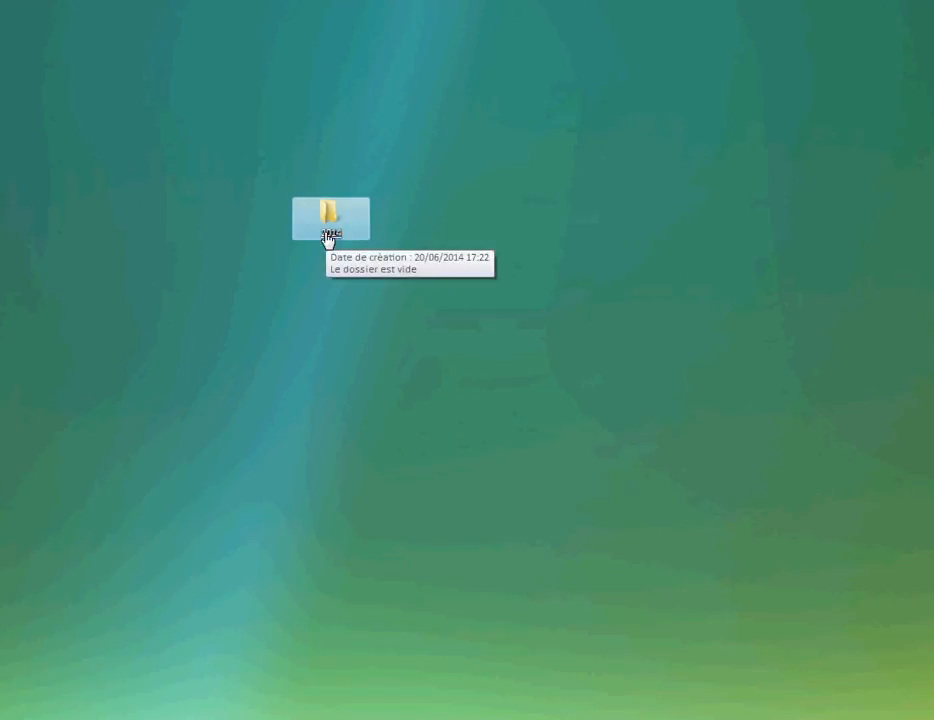
{"action": "double_click", "coordinate": [328, 238]}
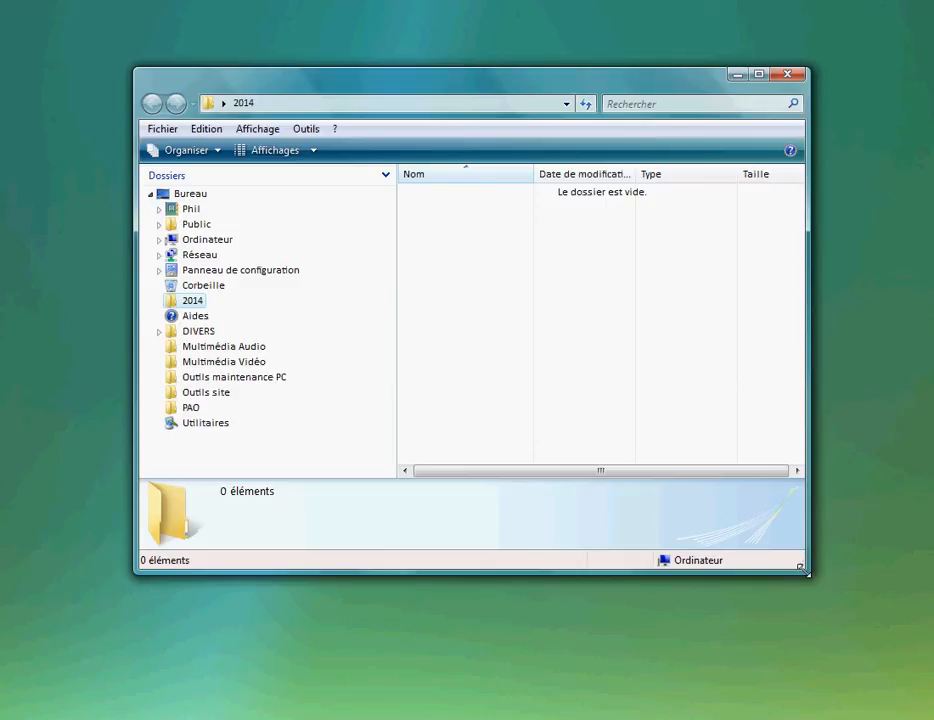
Enlarge the 2014 folder window in width and height so that it covers most of the desktop
{"action": "left_click_drag", "start_coordinate": [806, 572], "coordinate": [892, 666]}
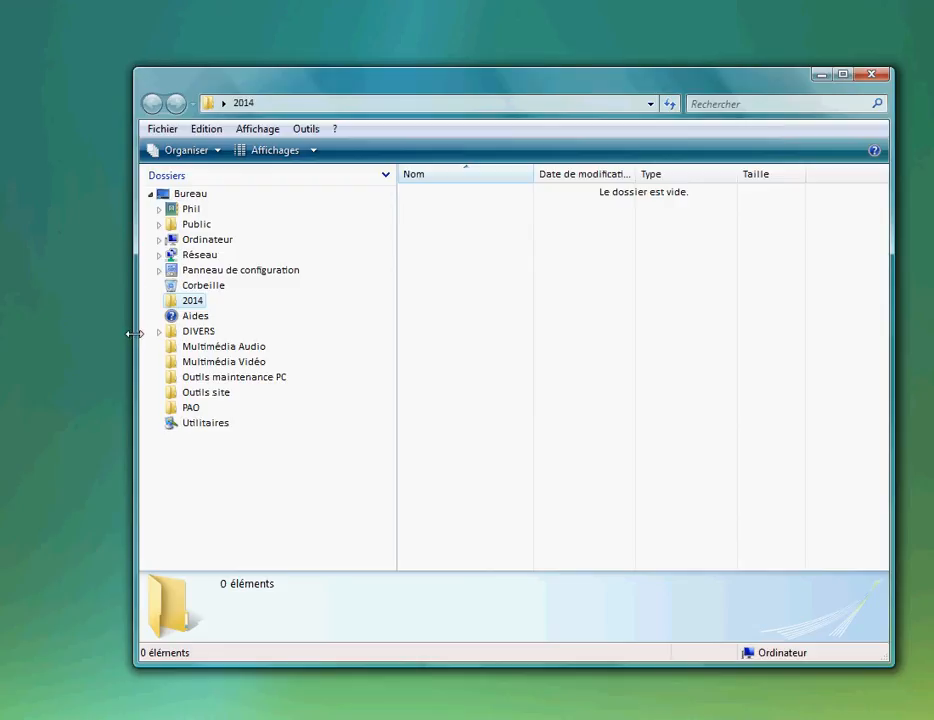
{"action": "left_click_drag", "start_coordinate": [134, 333], "coordinate": [48, 332]}
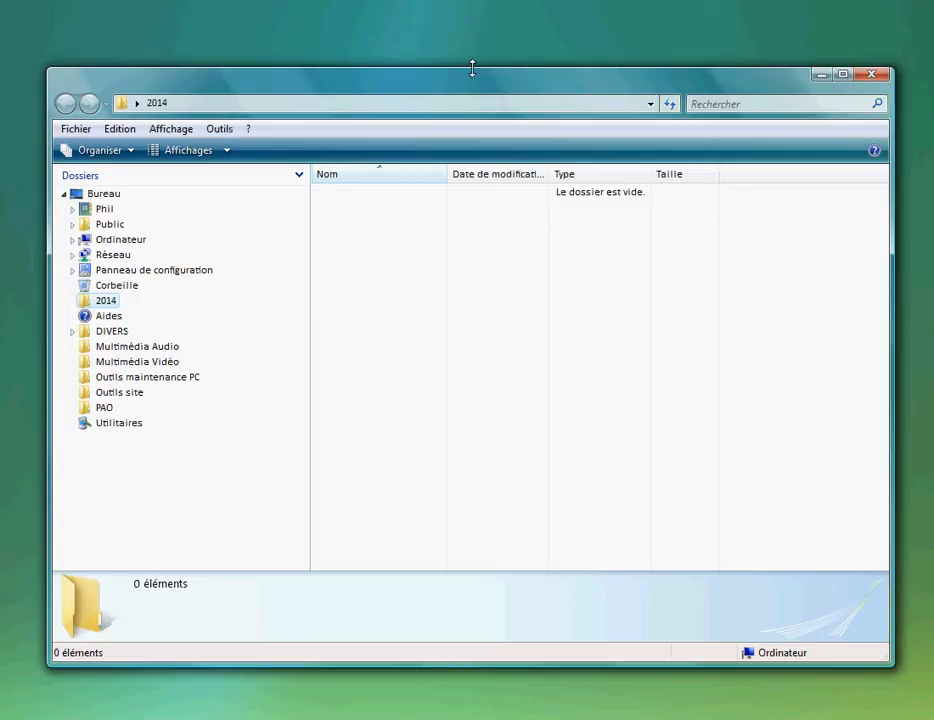
{"action": "left_click_drag", "start_coordinate": [472, 68], "coordinate": [474, 24]}
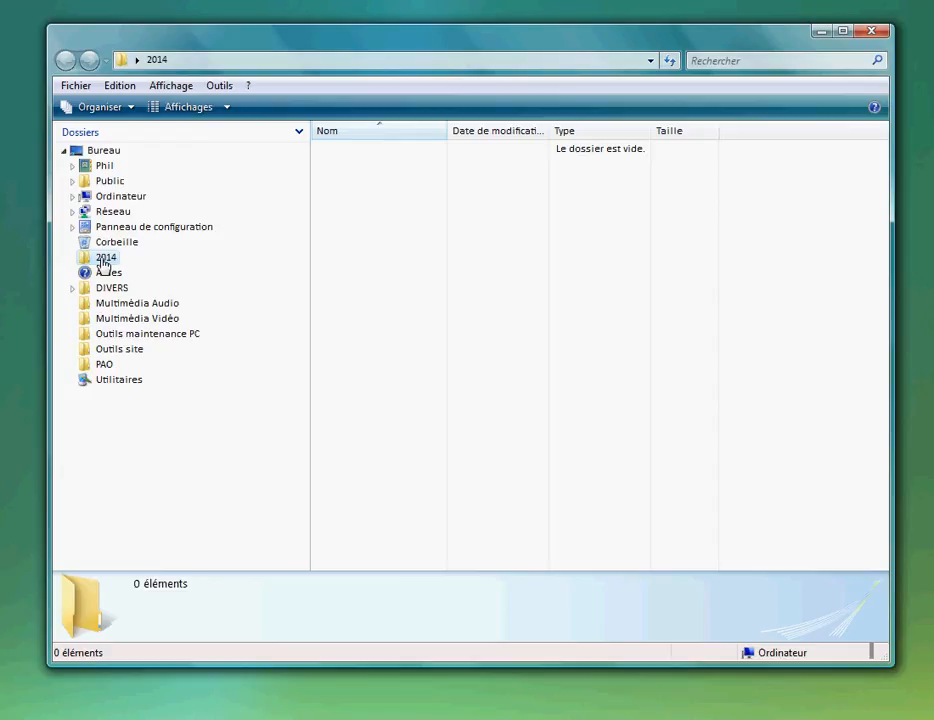
Create a subfolder named "01 janvier" inside 2014, then expand 2014 in the folder tree and open the subfolder
{"action": "left_click", "coordinate": [133, 113]}
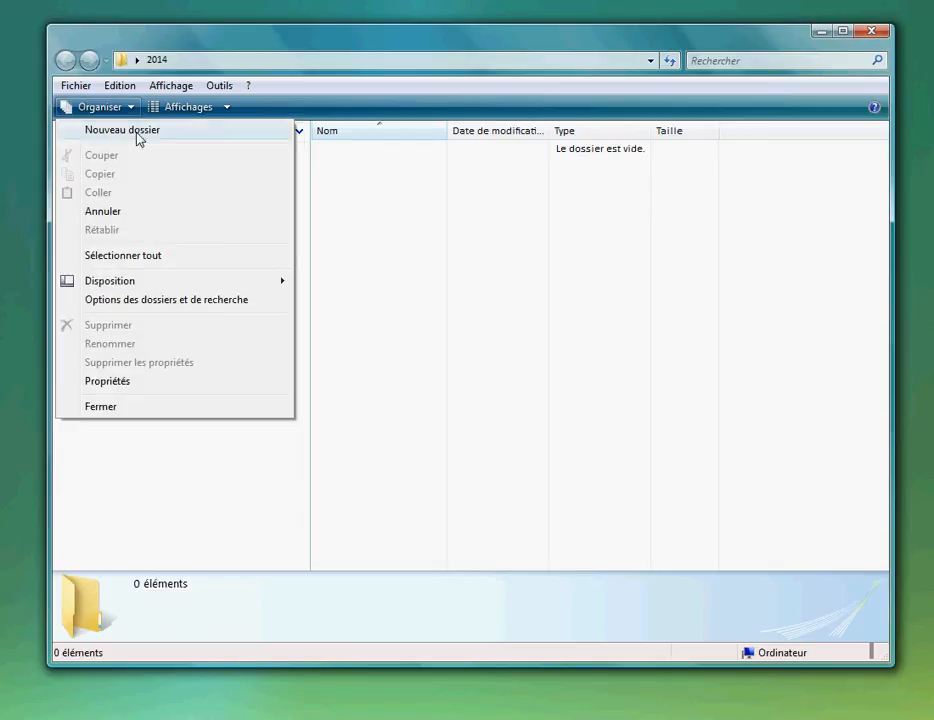
{"action": "left_click", "coordinate": [138, 139]}
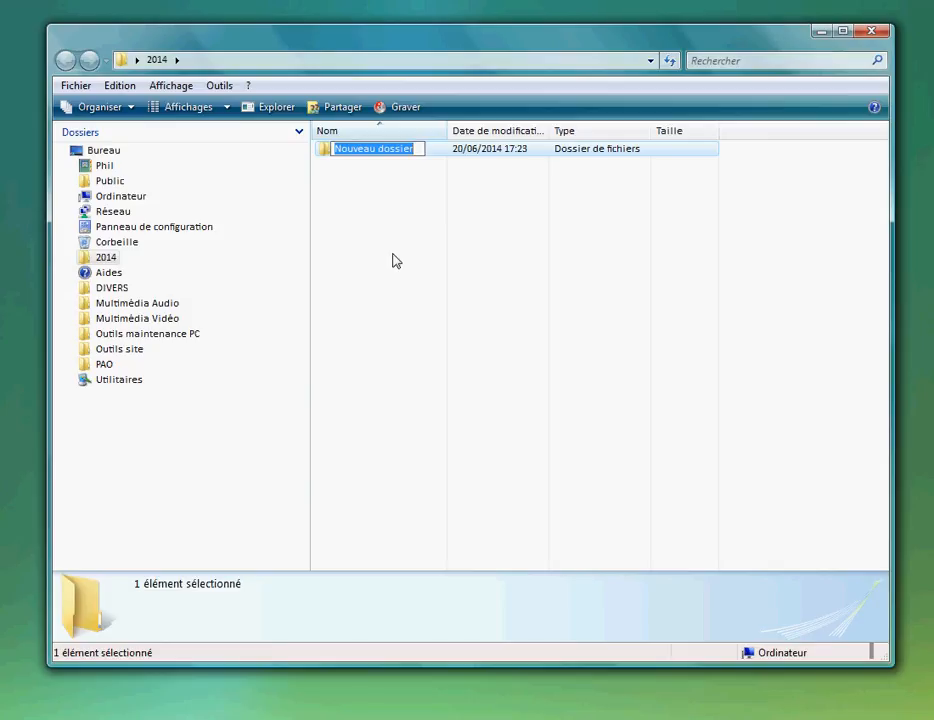
{"action": "type", "text": "01"}
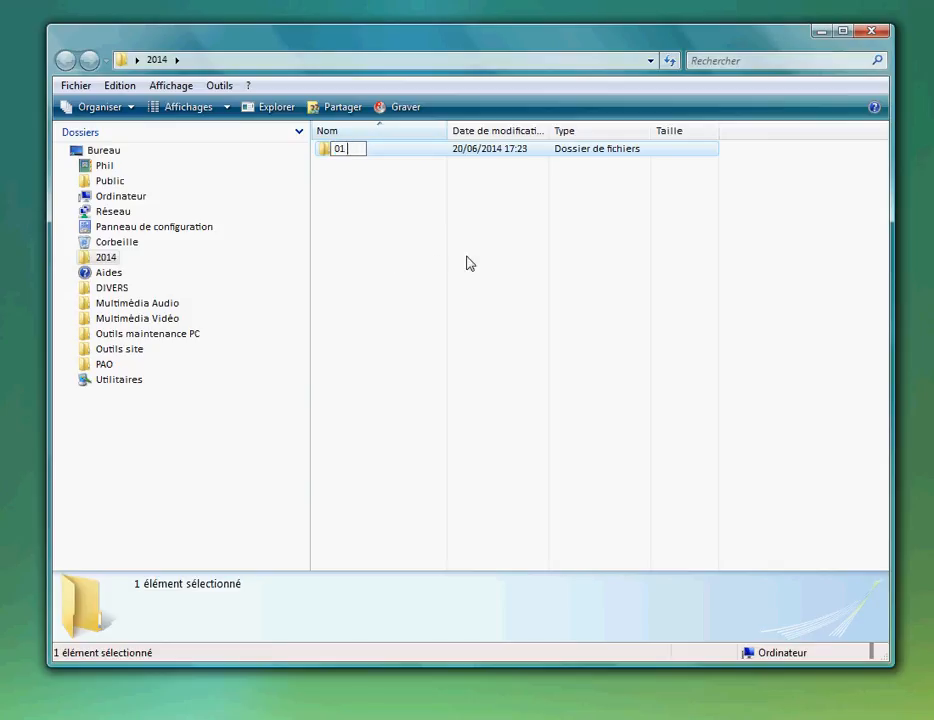
{"action": "type", "text": " janvier"}
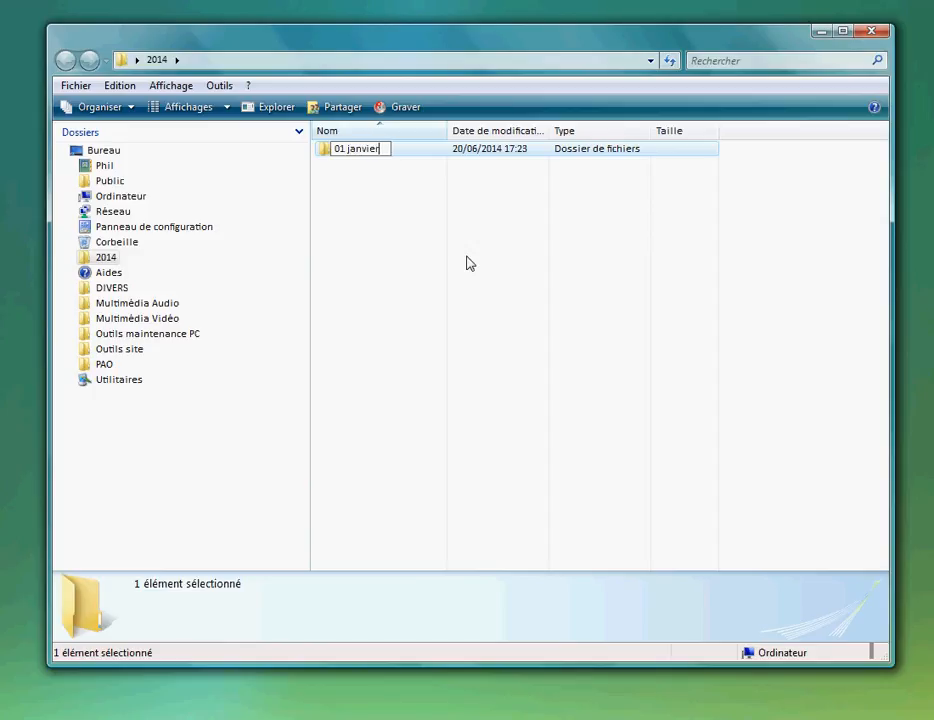
{"action": "key", "text": "Return"}
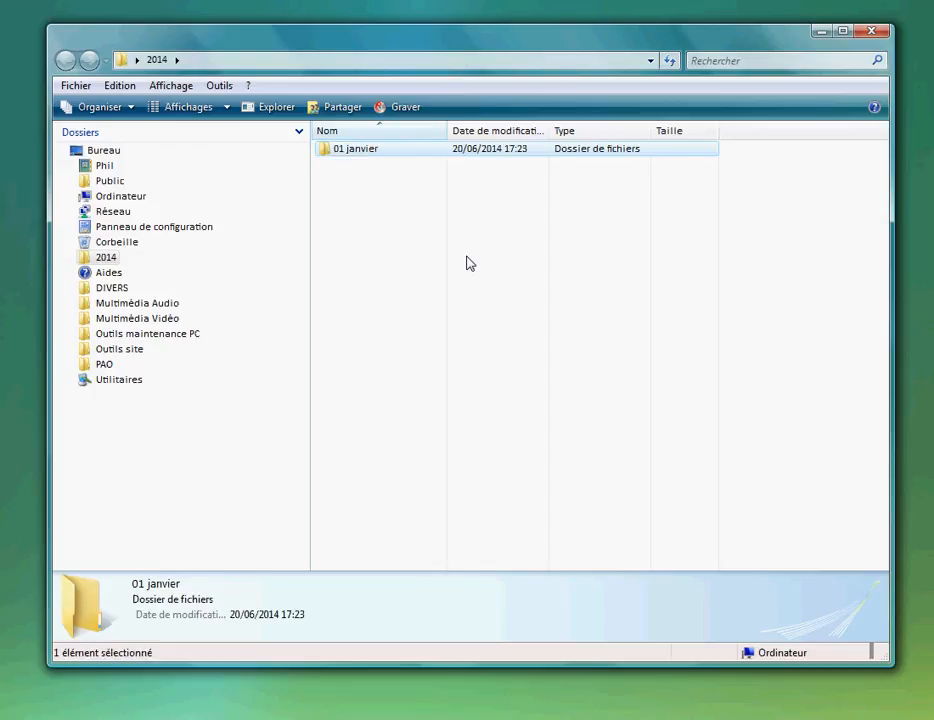
{"action": "left_click", "coordinate": [72, 258]}
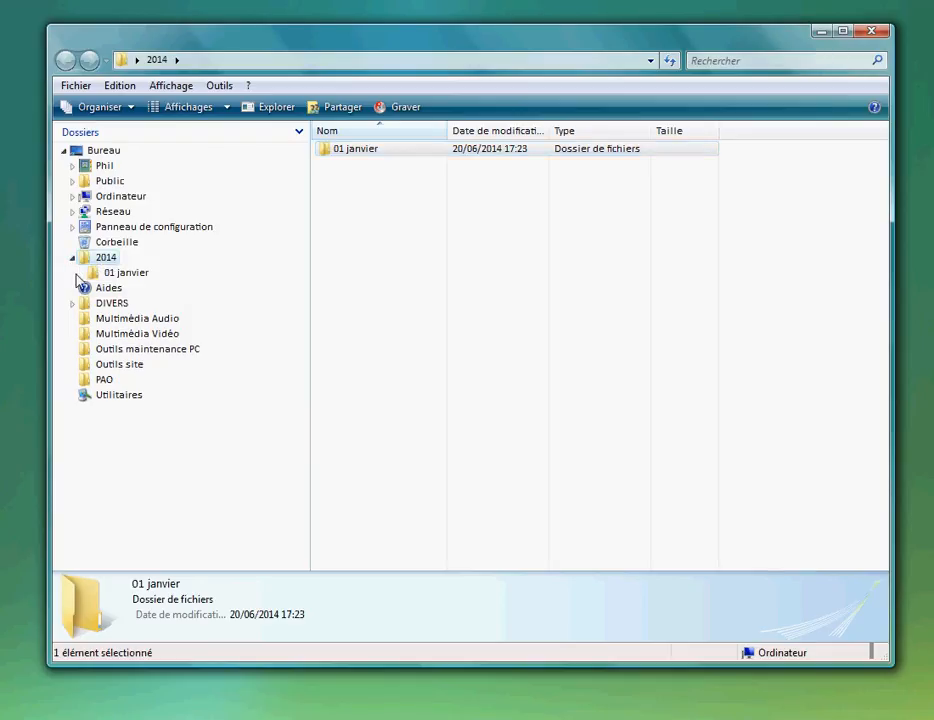
{"action": "left_click", "coordinate": [115, 273]}
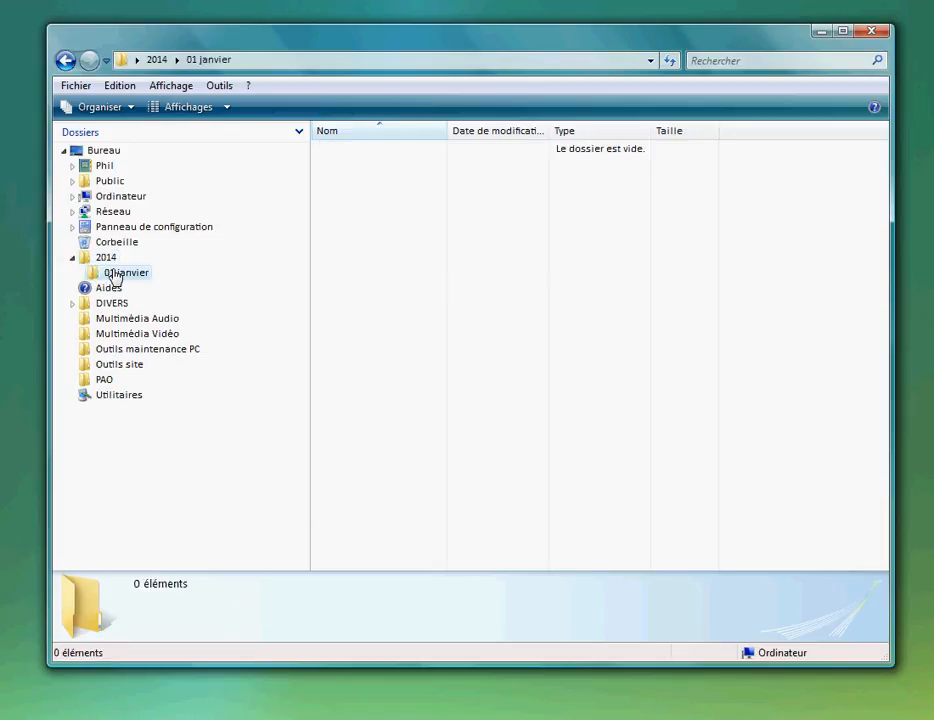
Return to the 2014 folder and create a second subfolder named "02 février"
{"action": "left_click", "coordinate": [106, 258]}
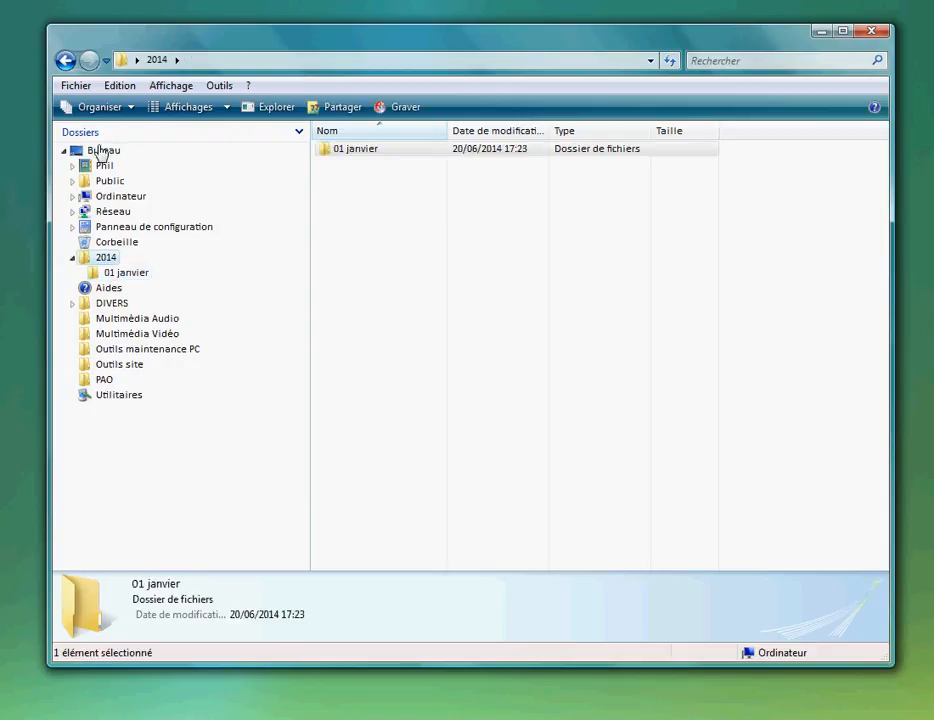
{"action": "left_click", "coordinate": [104, 110]}
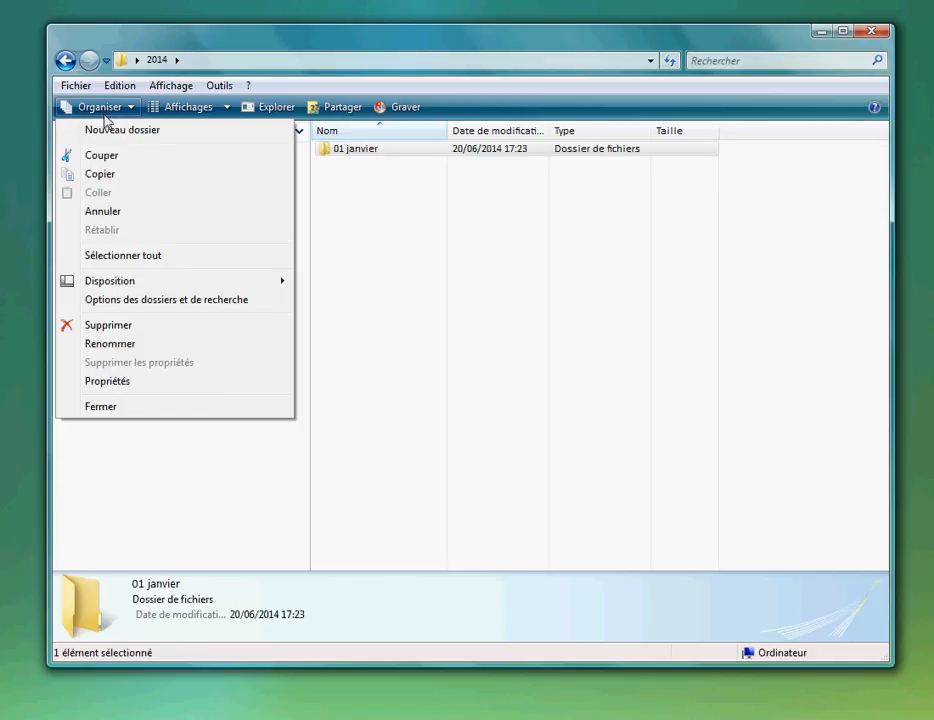
{"action": "left_click", "coordinate": [107, 131]}
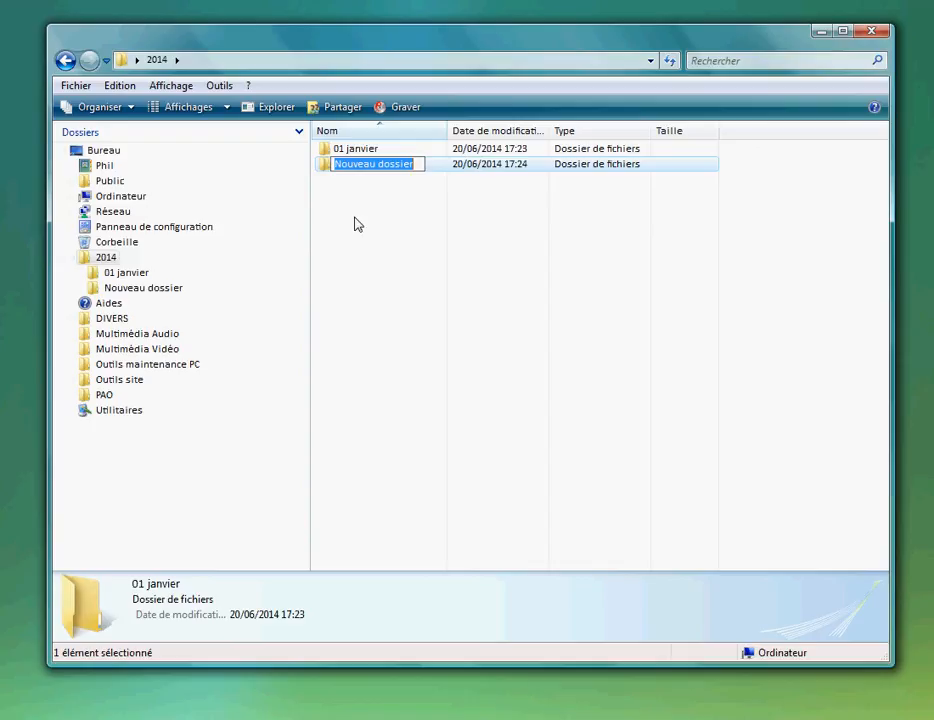
{"action": "type", "text": "2"}
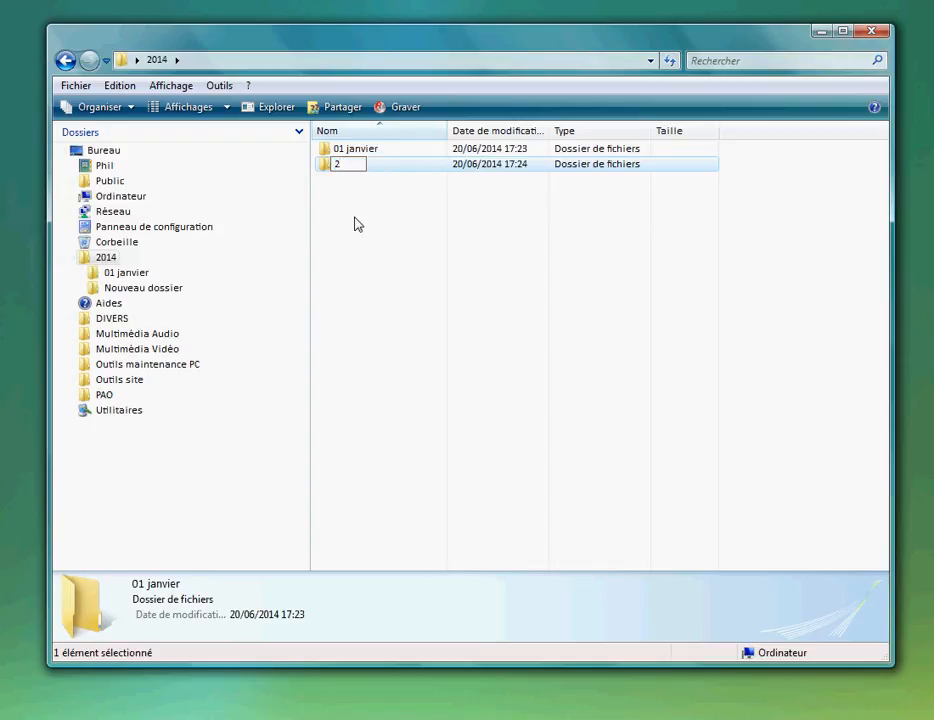
{"action": "key", "text": "BackSpace"}
{"action": "type", "text": "02 février"}
{"action": "key", "text": "Return"}
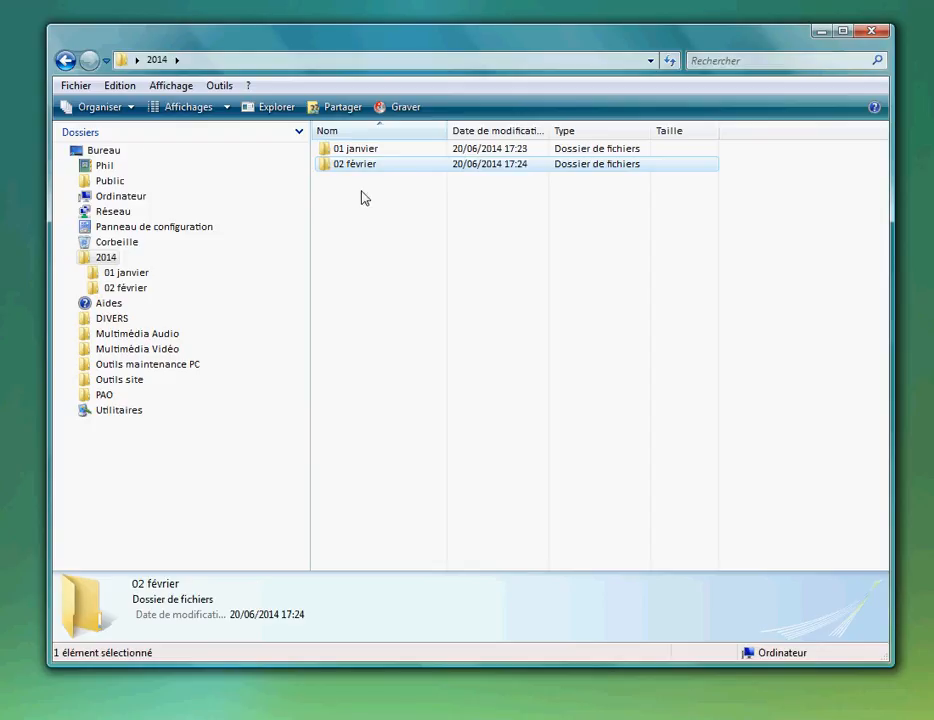
Create a third subfolder named "03 mars" inside the 2014 folder
{"action": "left_click", "coordinate": [362, 151]}
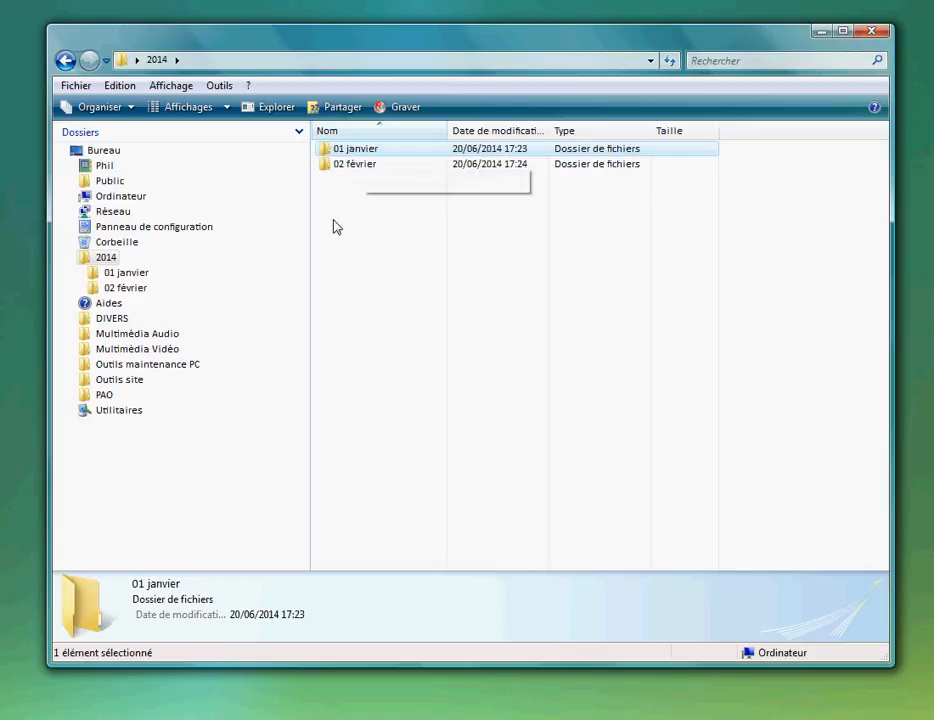
{"action": "left_click", "coordinate": [107, 262]}
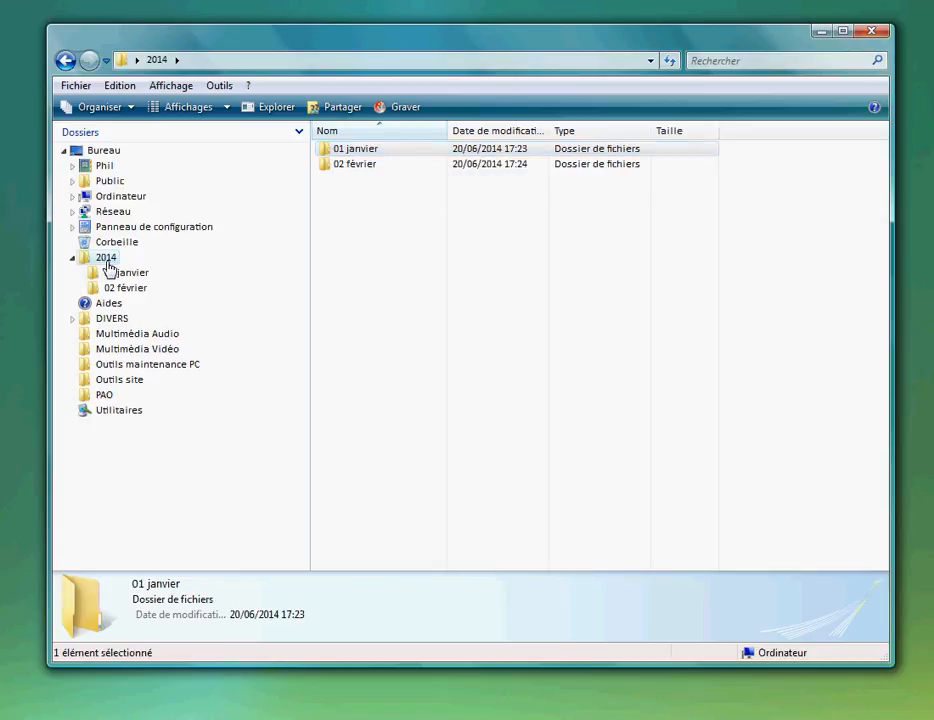
{"action": "left_click", "coordinate": [103, 112]}
{"action": "left_click", "coordinate": [105, 130]}
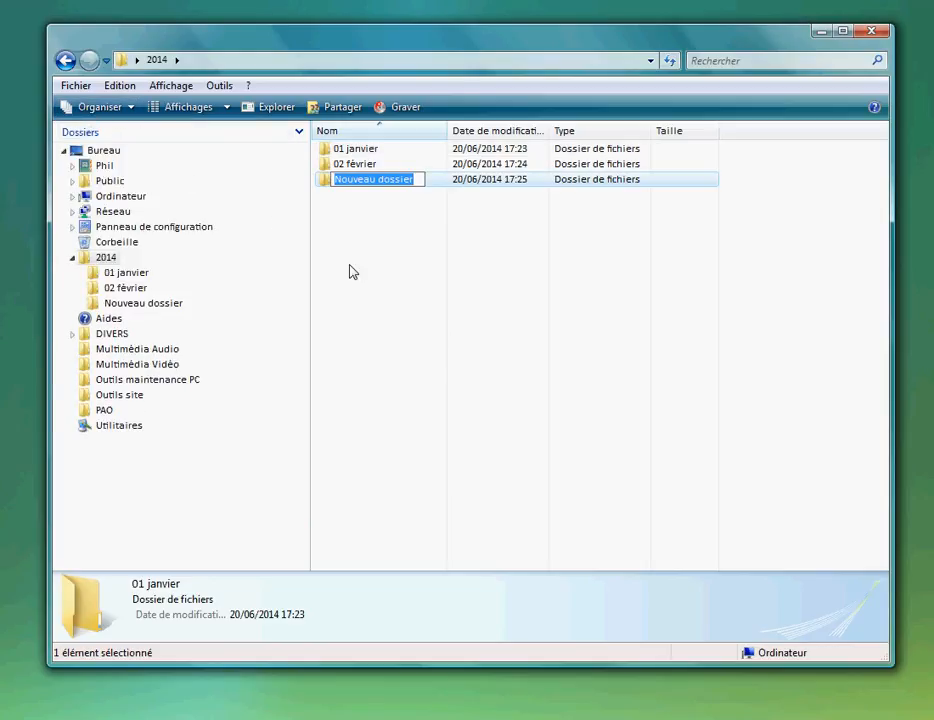
{"action": "type", "text": "03 mars"}
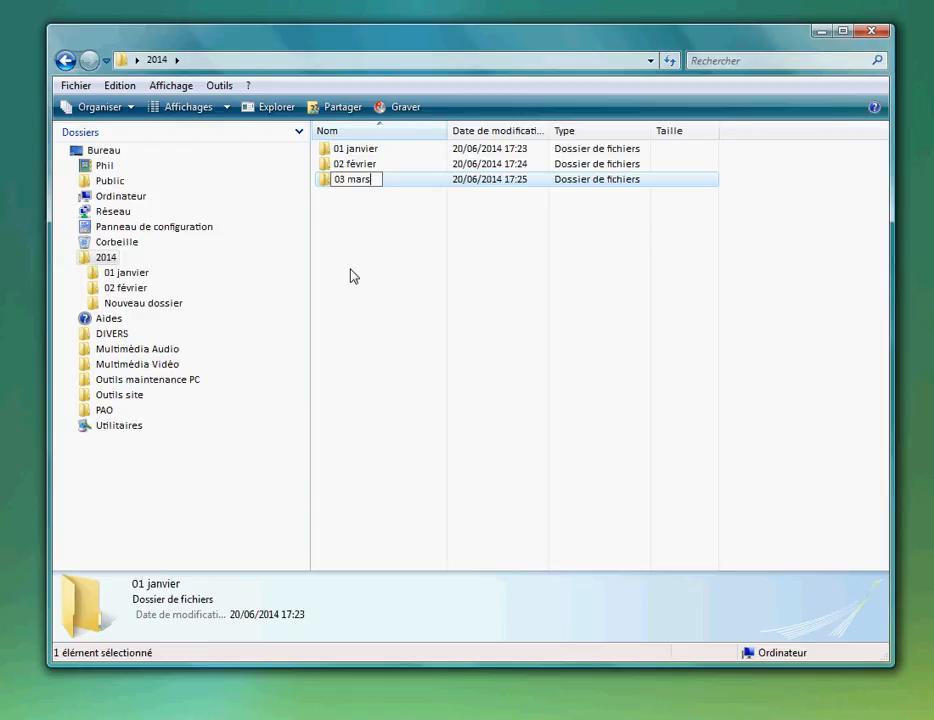
{"action": "key", "text": "Return"}
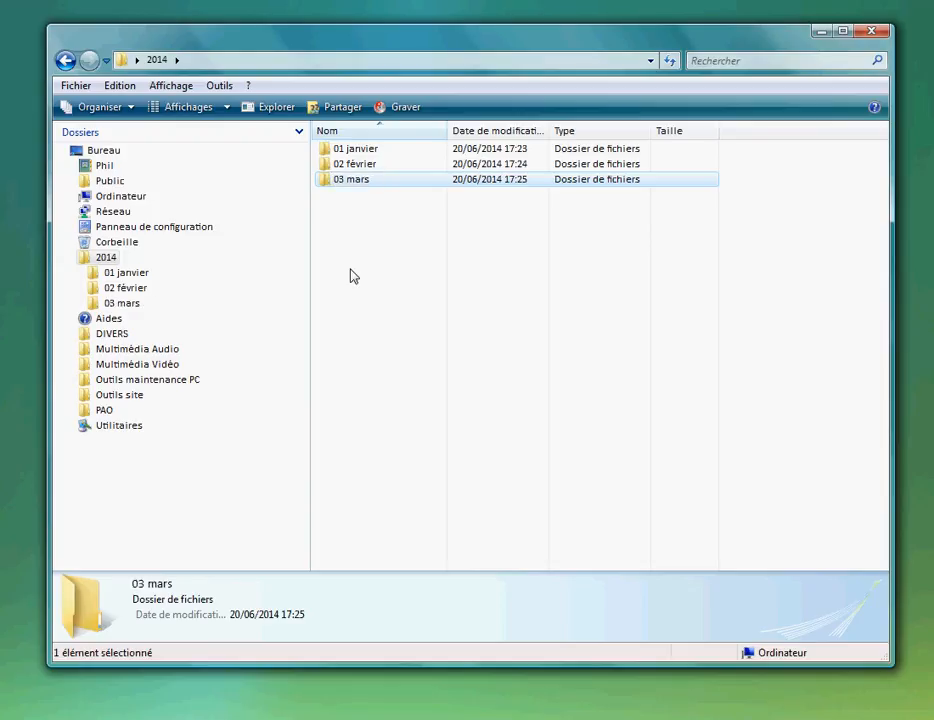
Create a subfolder named "12 anniversaire du petit" inside "01 janvier" and open it from the expanded folder tree
{"action": "left_click", "coordinate": [132, 278]}
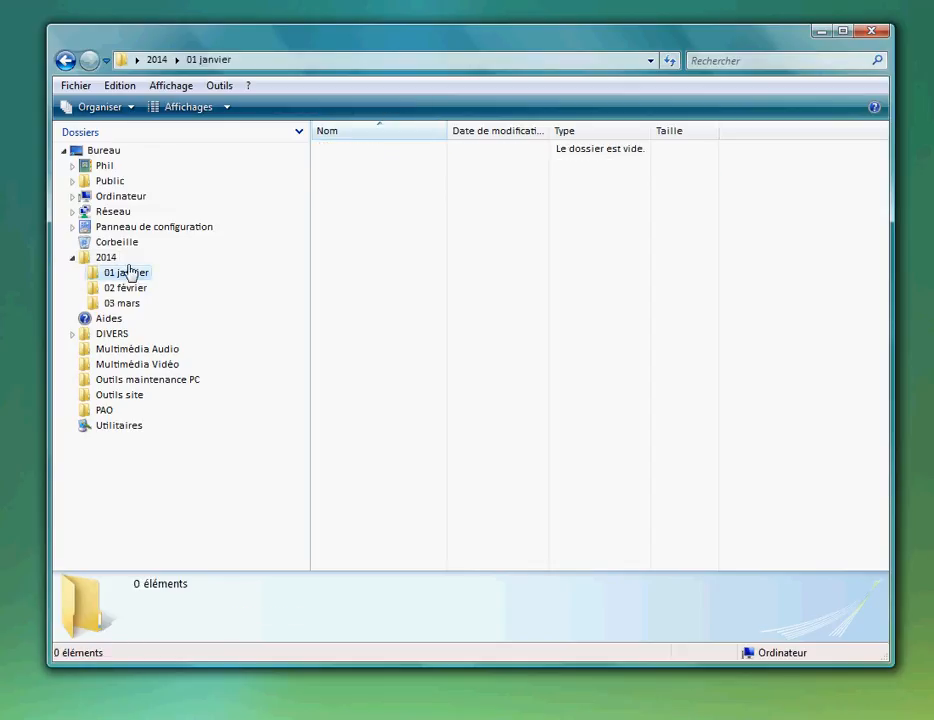
{"action": "left_click", "coordinate": [96, 110]}
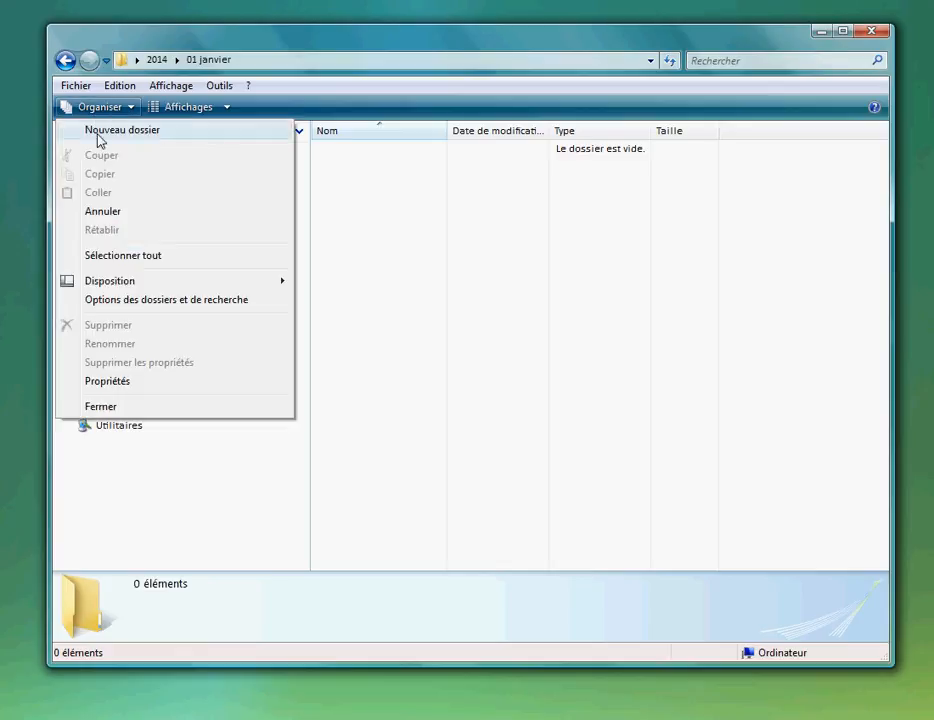
{"action": "left_click", "coordinate": [99, 137]}
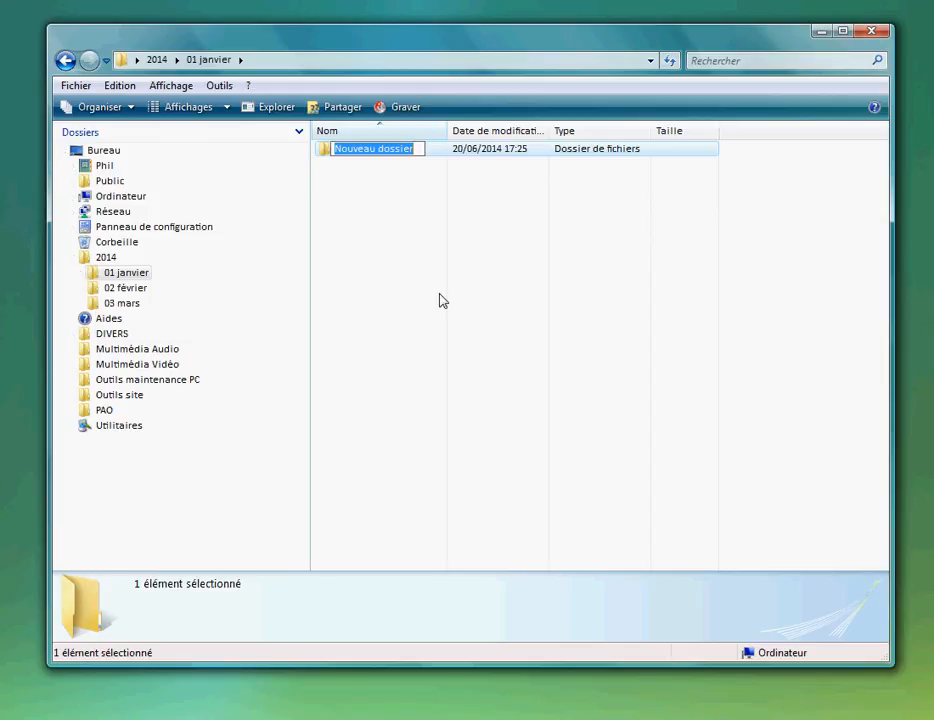
{"action": "type", "text": "12"}
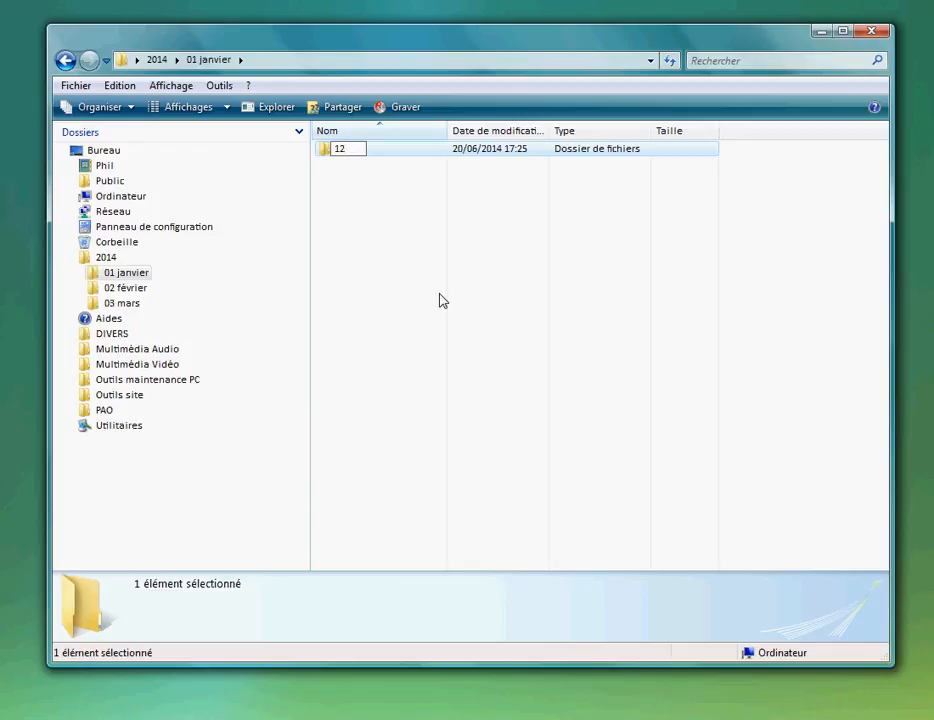
{"action": "type", "text": " anniversaire "}
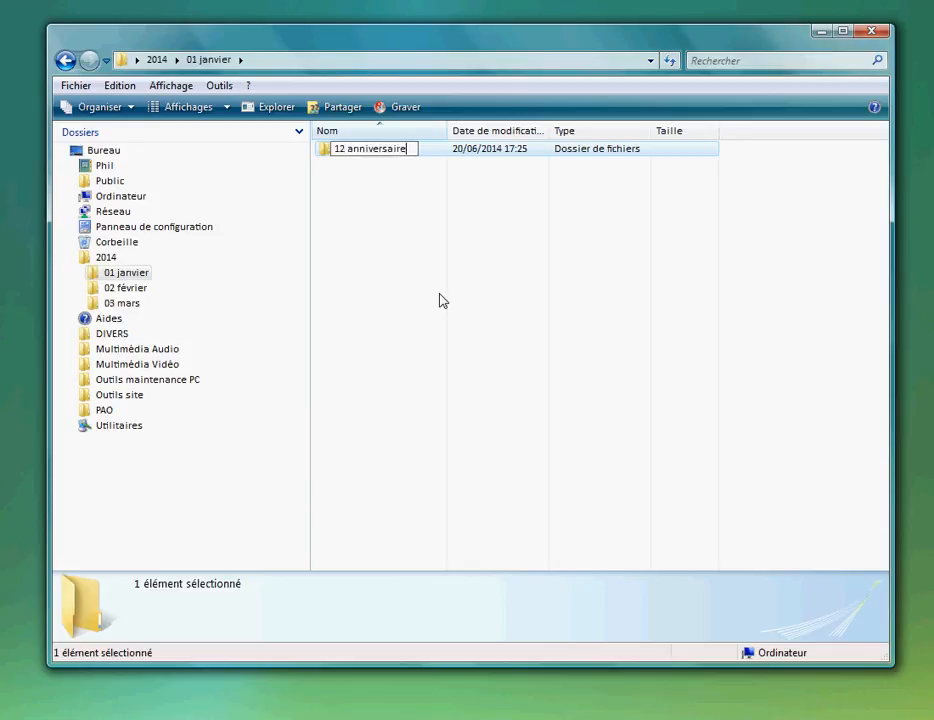
{"action": "type", "text": "du petit"}
{"action": "key", "text": "Return"}
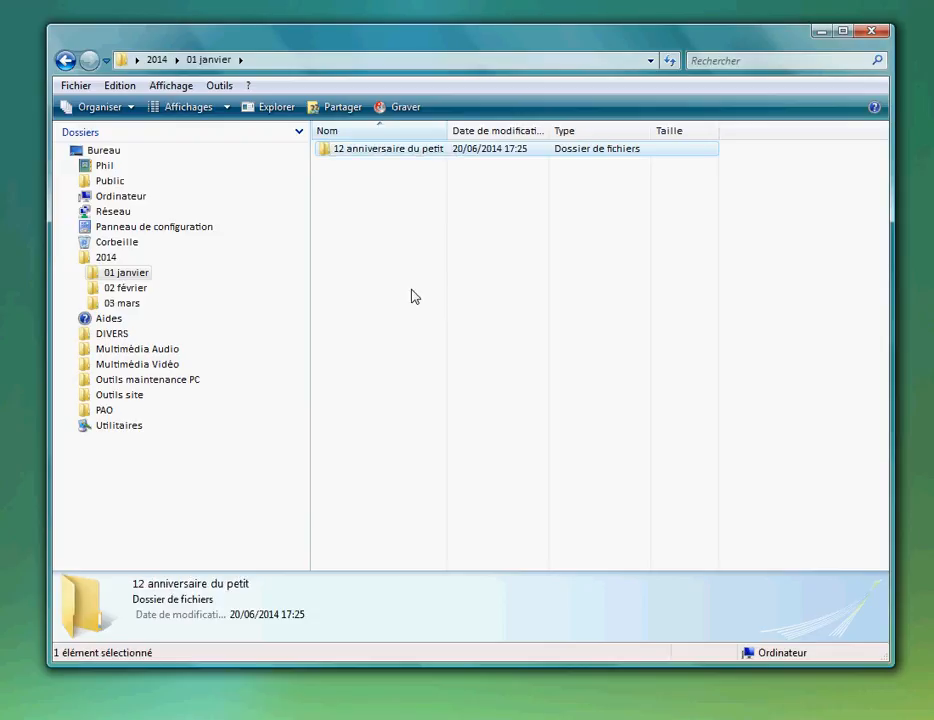
{"action": "left_click", "coordinate": [81, 273]}
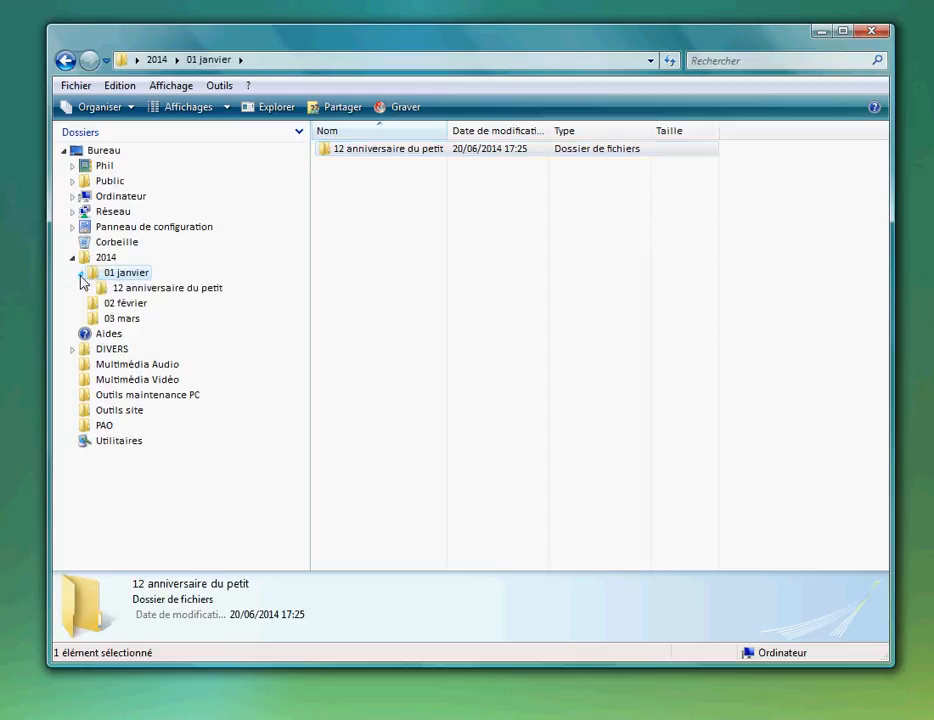
{"action": "left_click", "coordinate": [144, 289]}
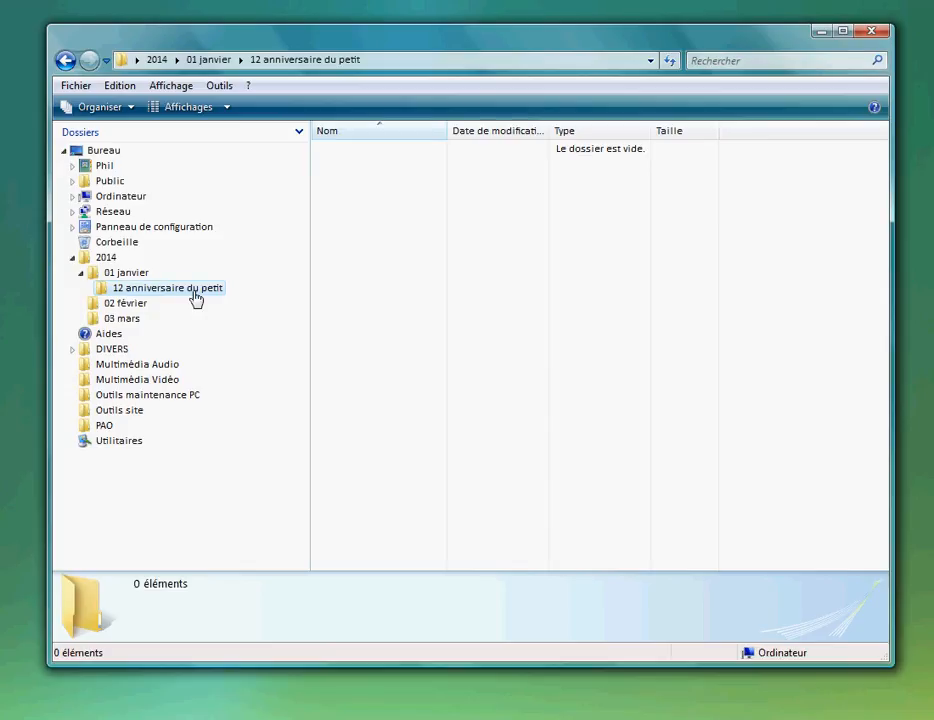
Create a second subfolder named "20 fête de mamy" inside "01 janvier" and open it from the folder tree
{"action": "left_click", "coordinate": [127, 273]}
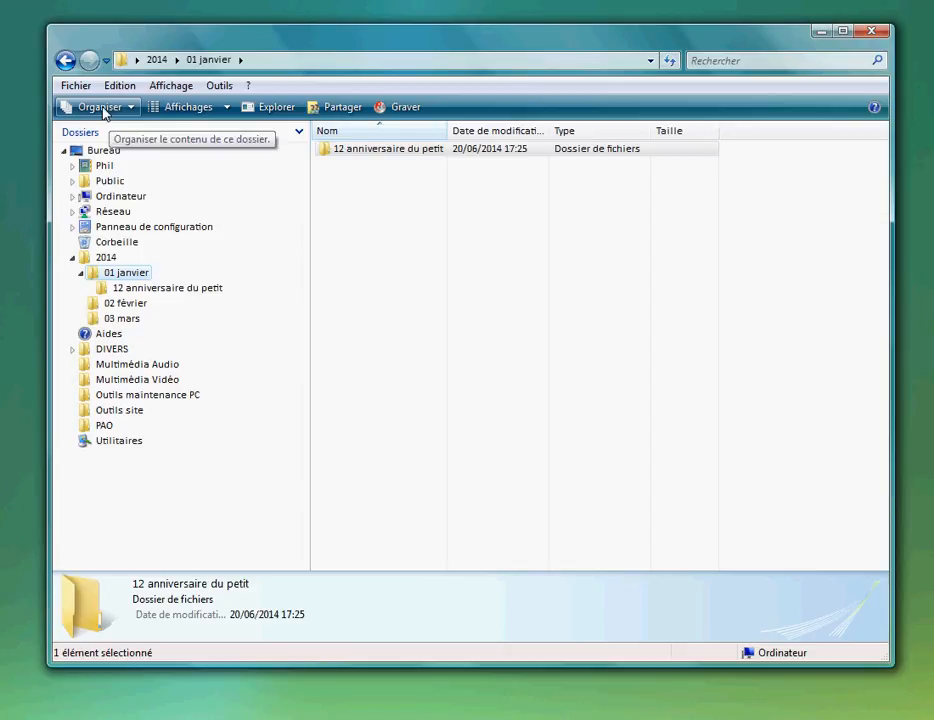
{"action": "left_click", "coordinate": [102, 108]}
{"action": "left_click", "coordinate": [107, 131]}
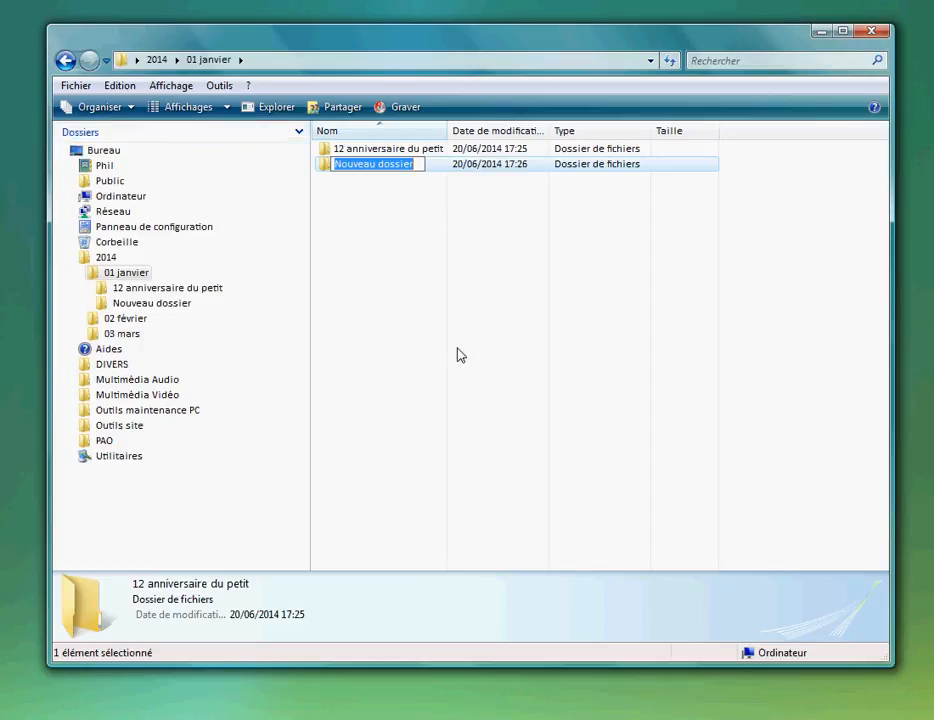
{"action": "type", "text": "20"}
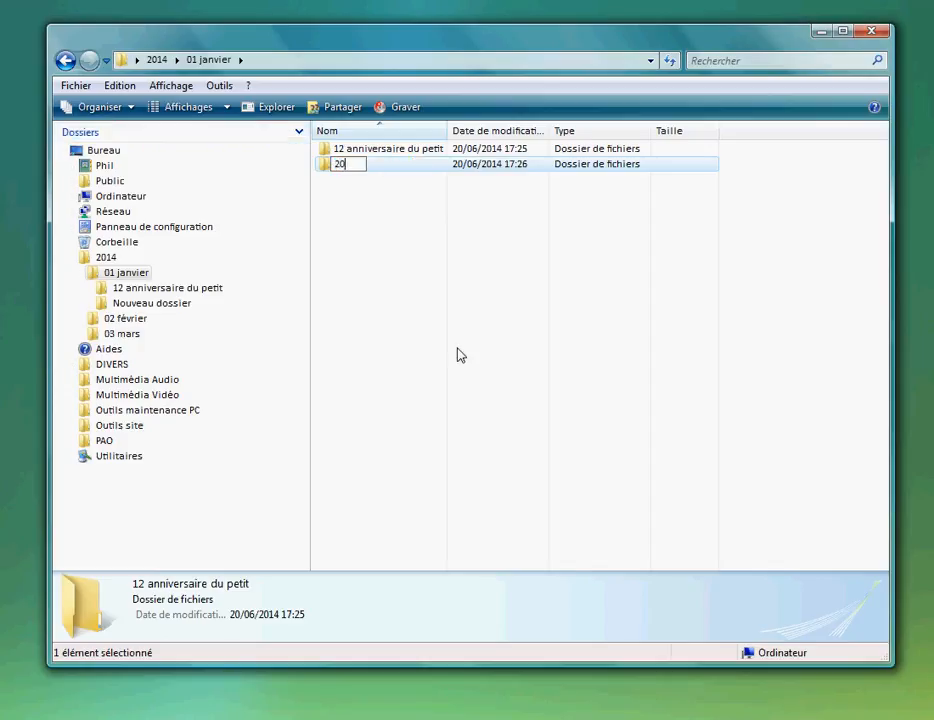
{"action": "type", "text": " fête de mamy"}
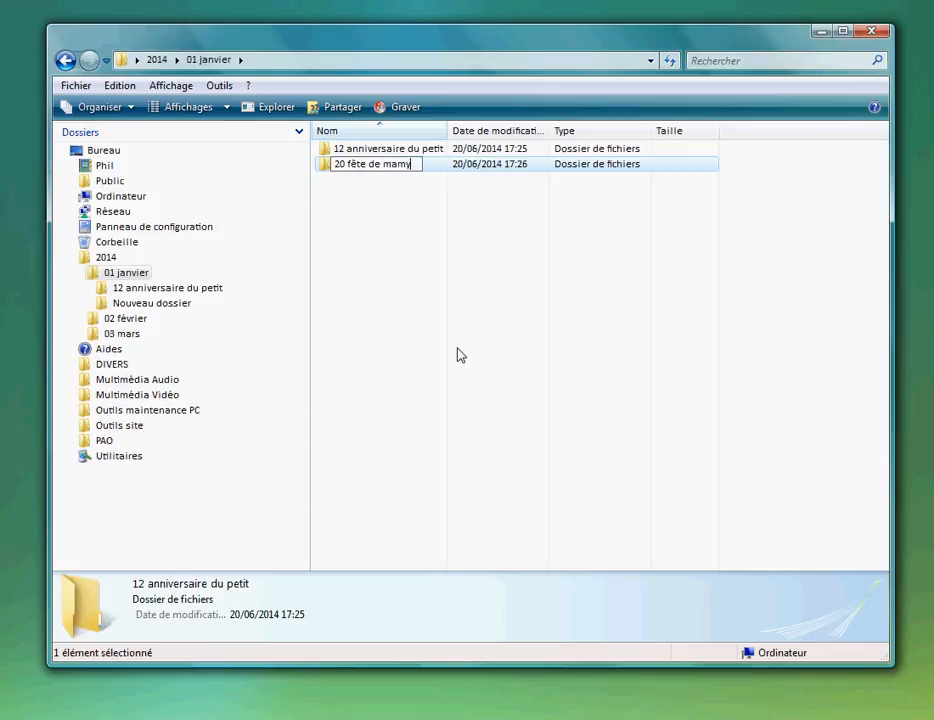
{"action": "key", "text": "Return"}
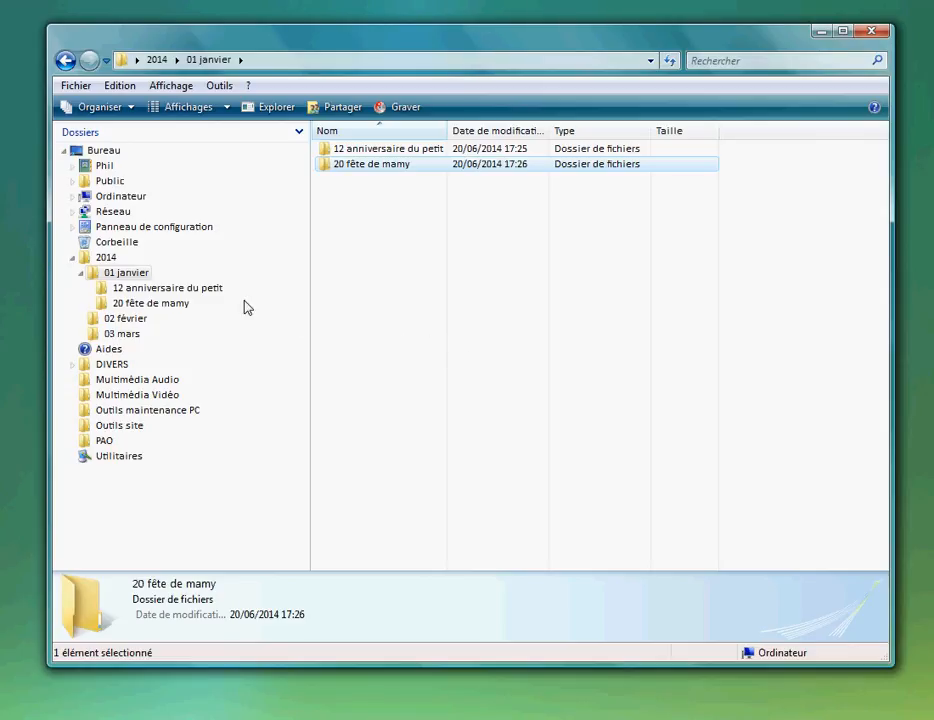
{"action": "left_click", "coordinate": [182, 314]}
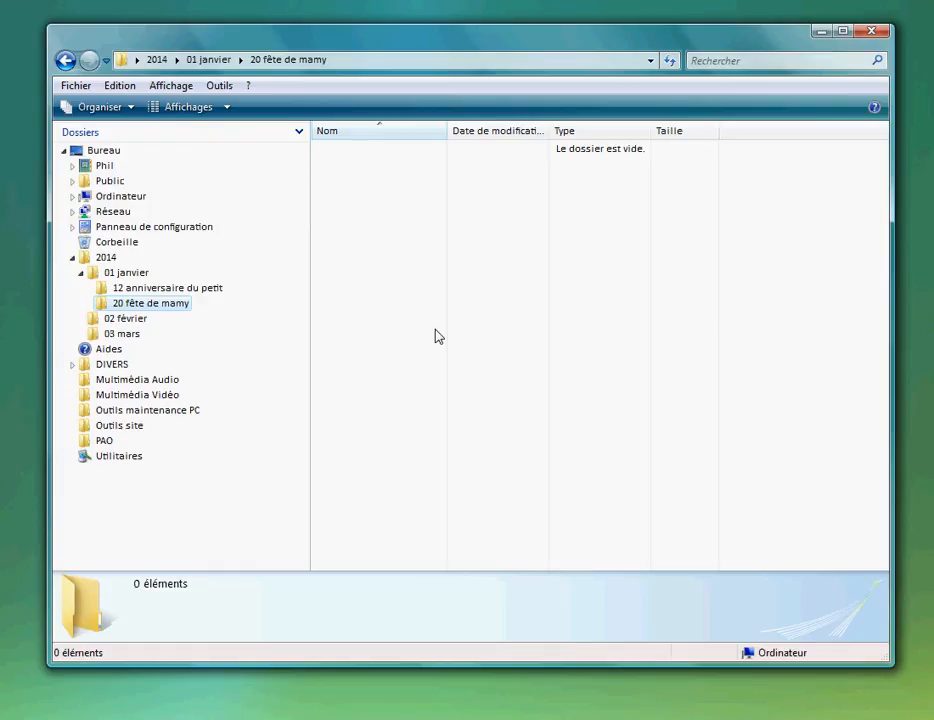
Create a subfolder named "14 nom de l'évènement" inside the "02 février" folder
{"action": "left_click", "coordinate": [128, 318]}
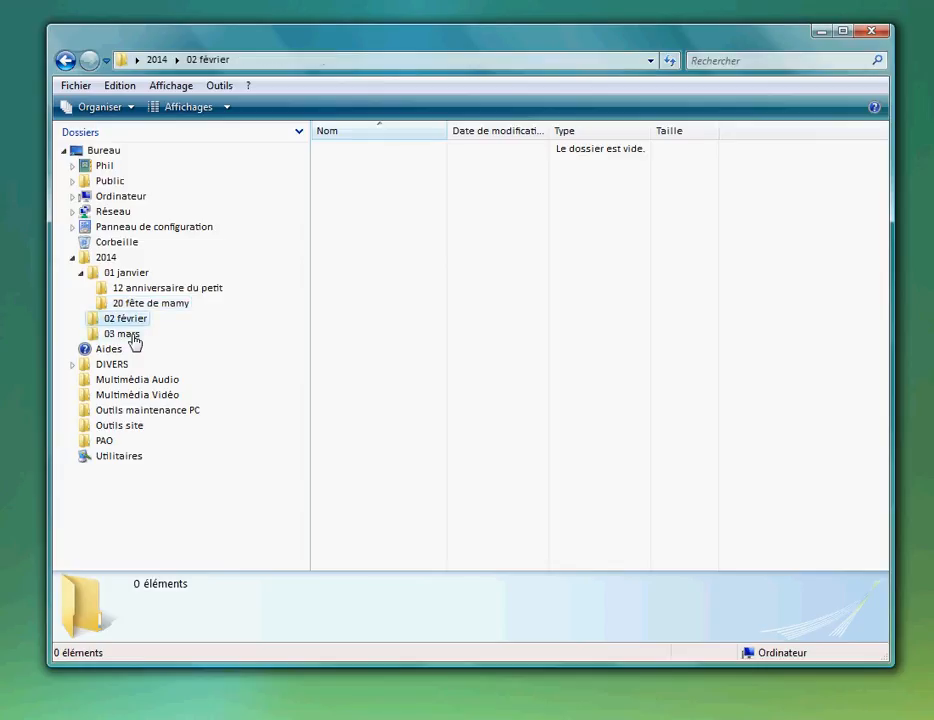
{"action": "left_click", "coordinate": [134, 340]}
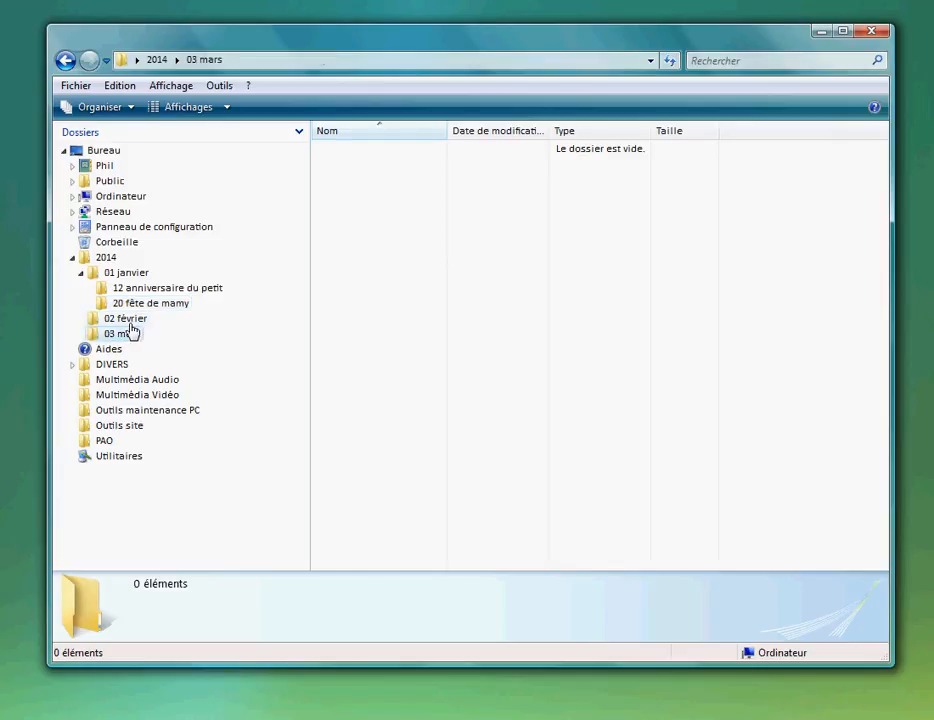
{"action": "left_click", "coordinate": [128, 319]}
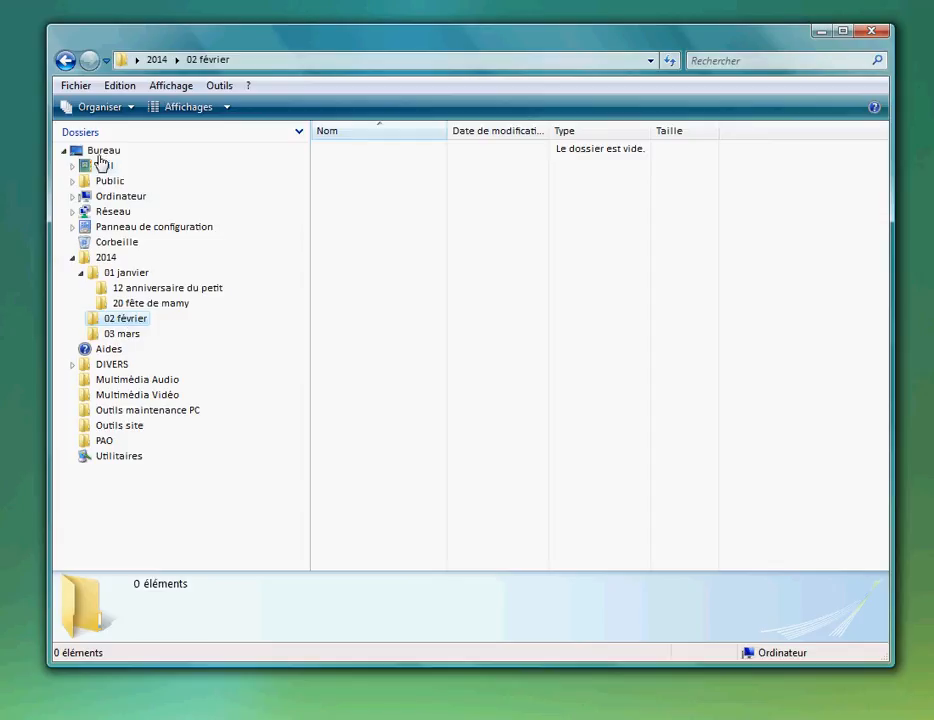
{"action": "left_click", "coordinate": [103, 112]}
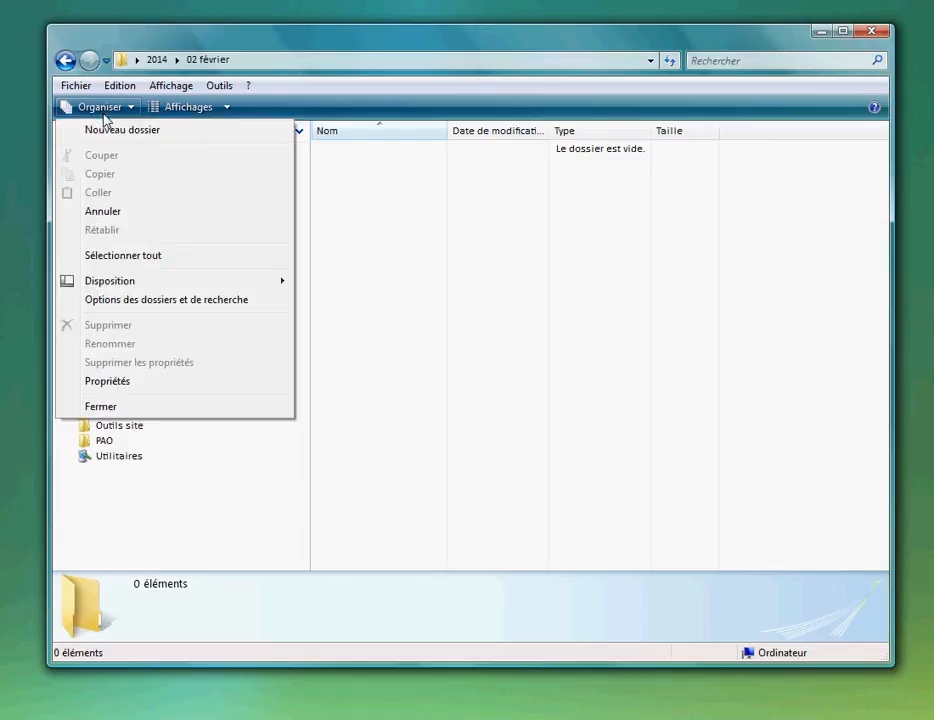
{"action": "left_click", "coordinate": [105, 131]}
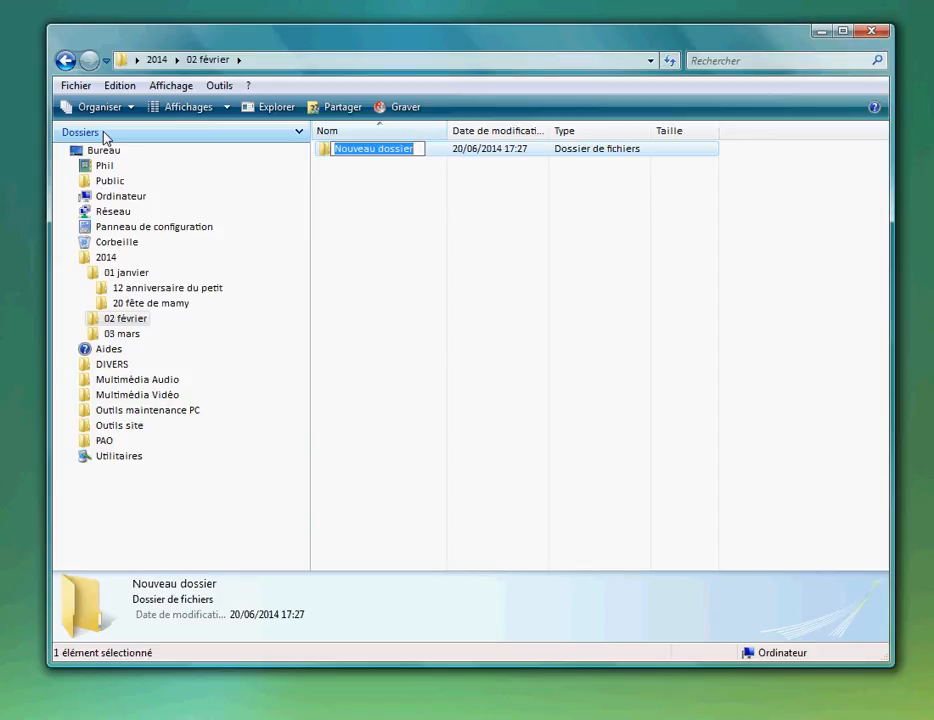
{"action": "type", "text": "14"}
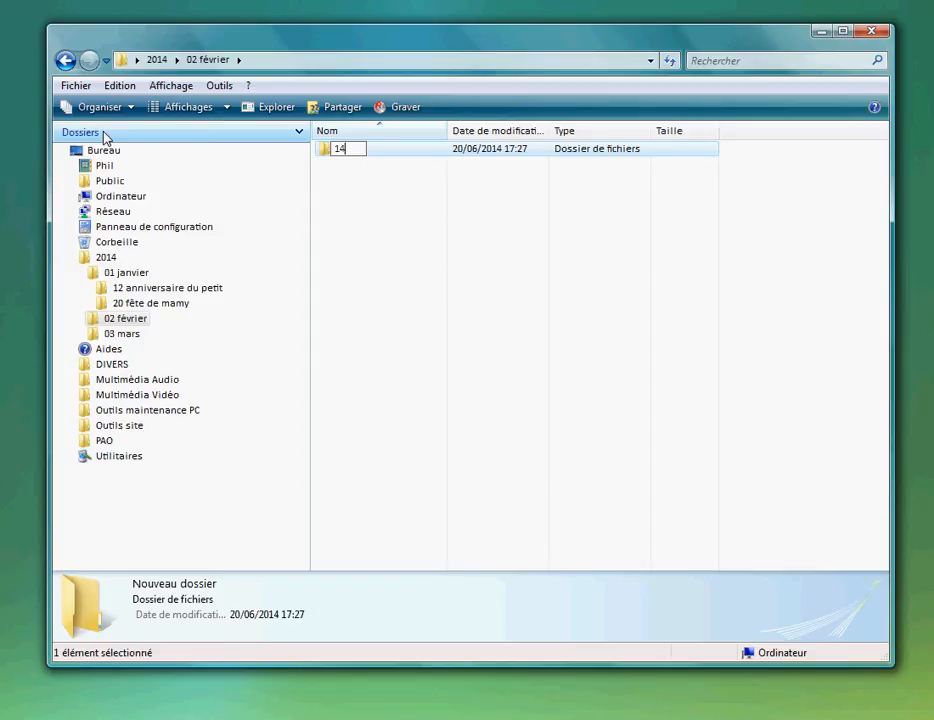
{"action": "type", "text": " nom de l'é"}
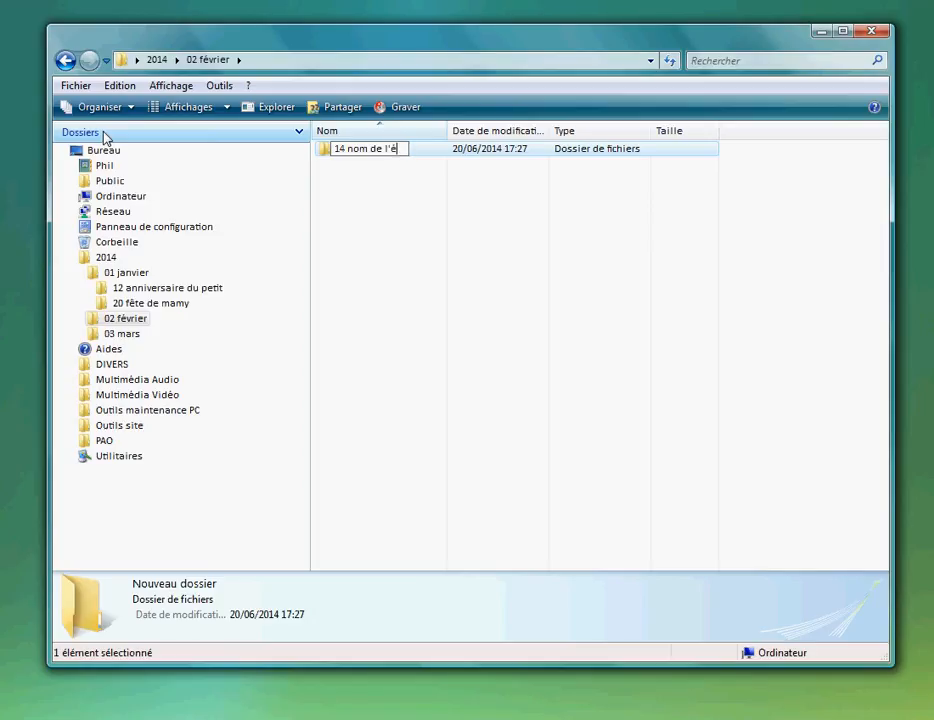
{"action": "type", "text": "vènement"}
{"action": "key", "text": "Return"}
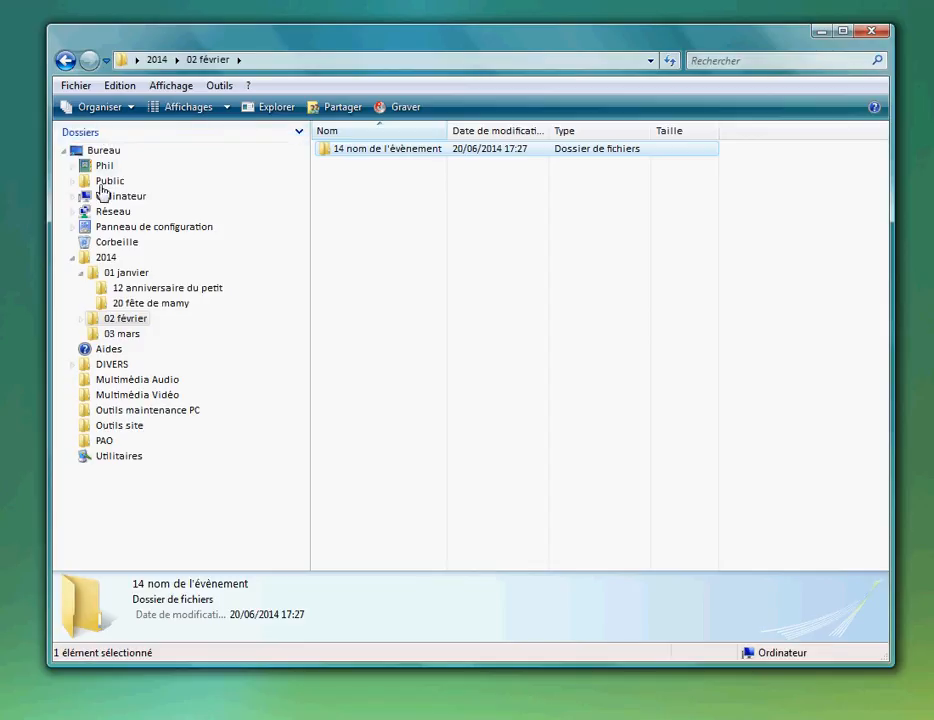
Expand "02 février" in the folder tree, open its event subfolder and keep the contents sorted by name
{"action": "left_click", "coordinate": [80, 318]}
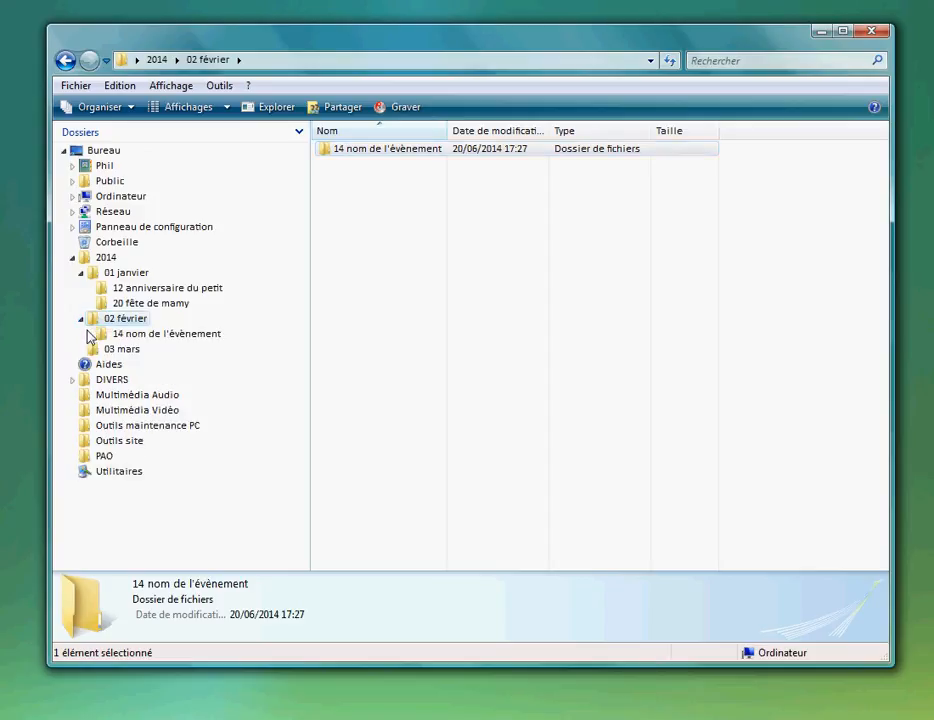
{"action": "left_click", "coordinate": [146, 334]}
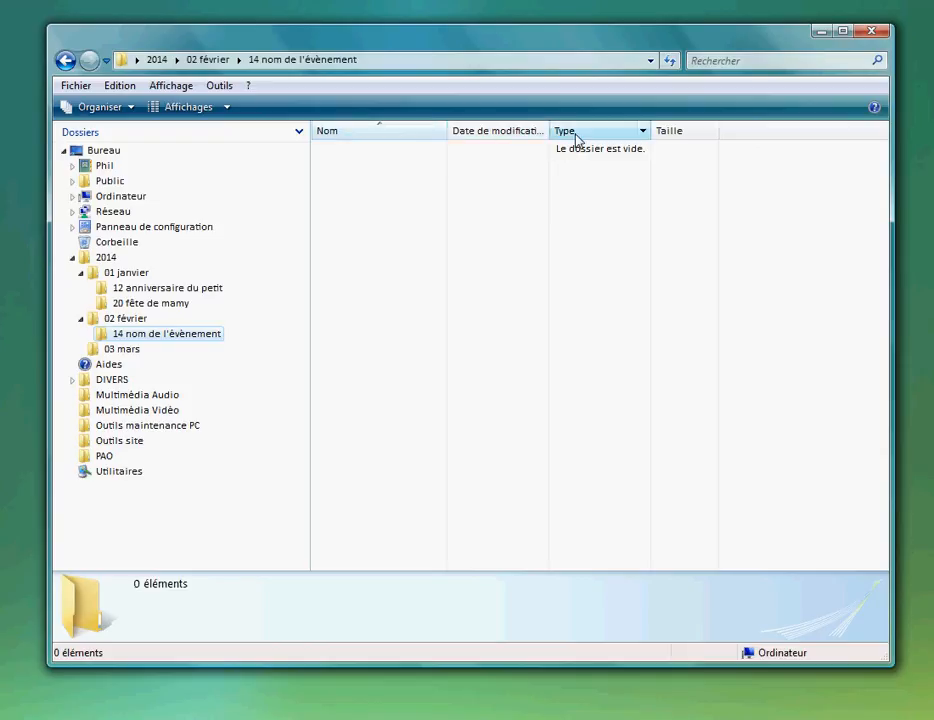
{"action": "left_click", "coordinate": [517, 137]}
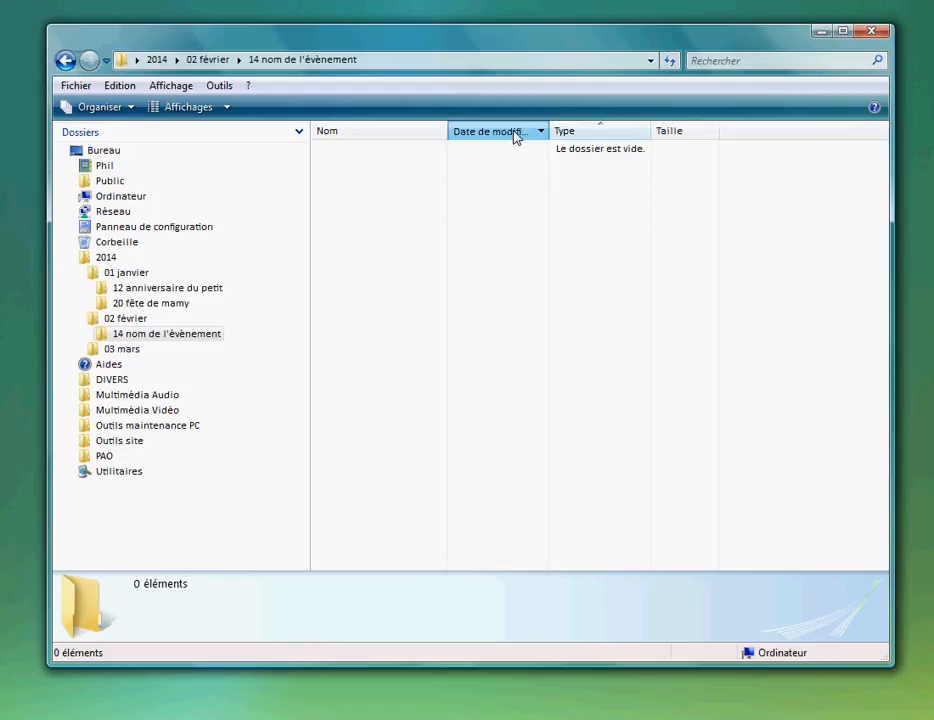
{"action": "left_click", "coordinate": [392, 139]}
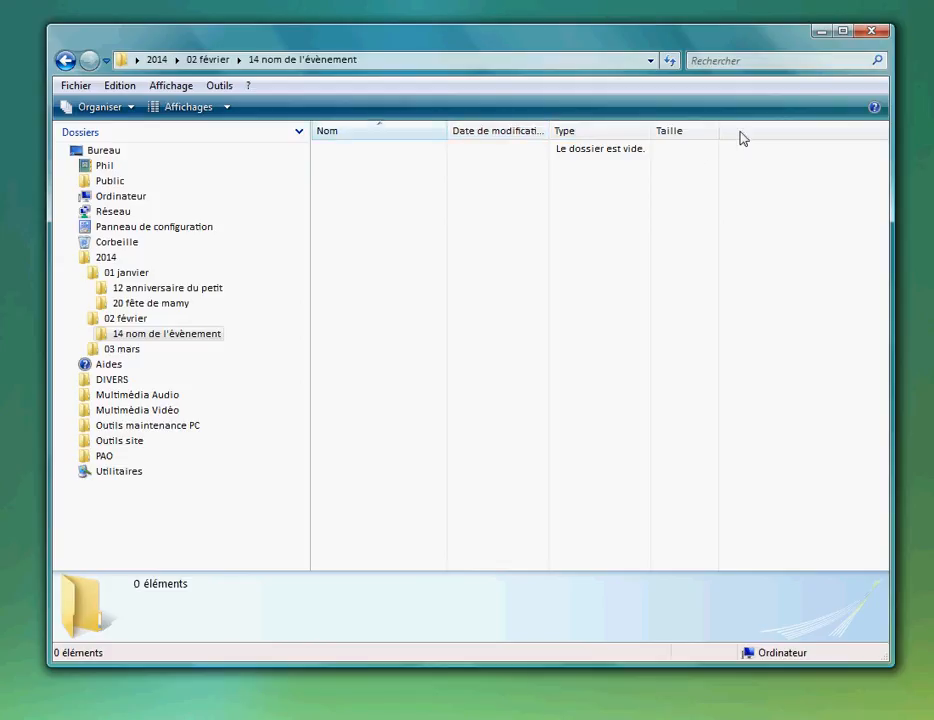